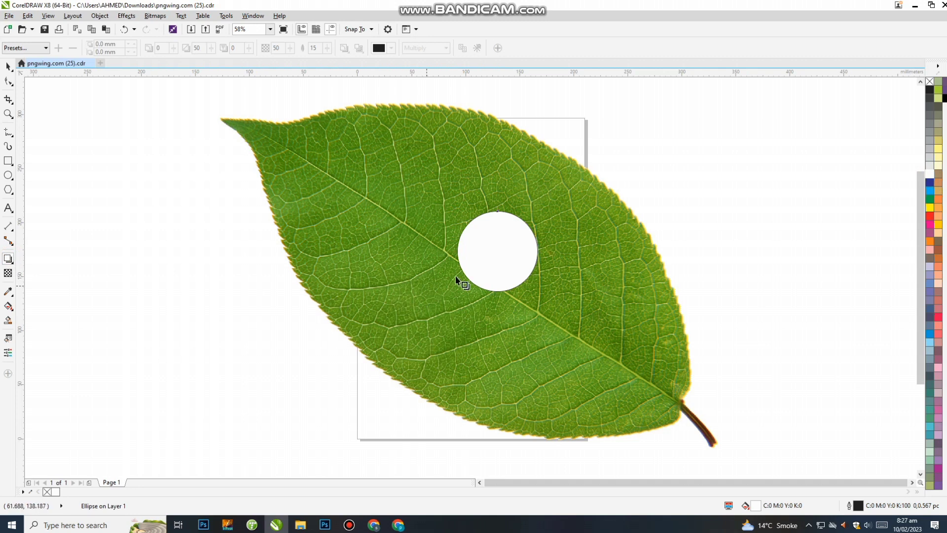
- Add a downward drop shadow with opacity 100 and feather 15 to the white circle and break it apart from the circle
left_click_drag(496, 251, 508, 303)
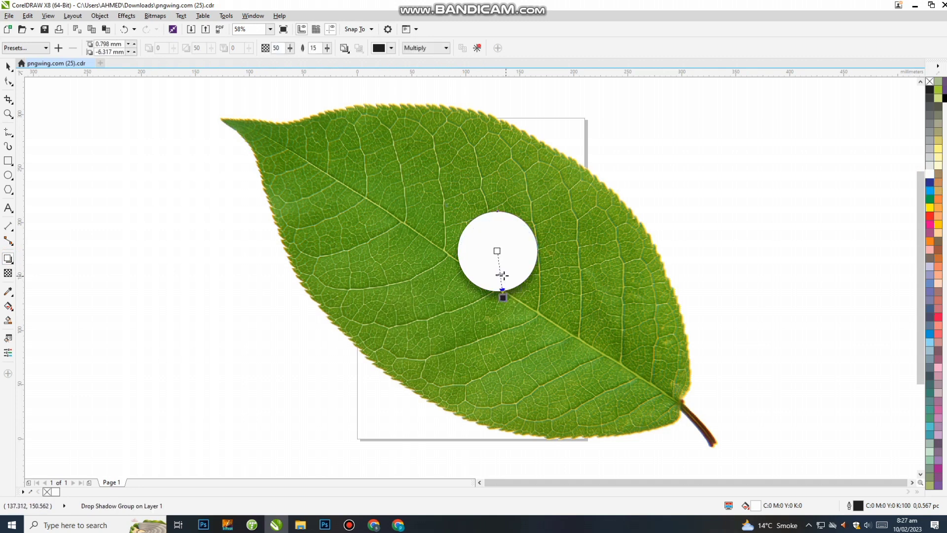
left_click_drag(500, 274, 503, 302)
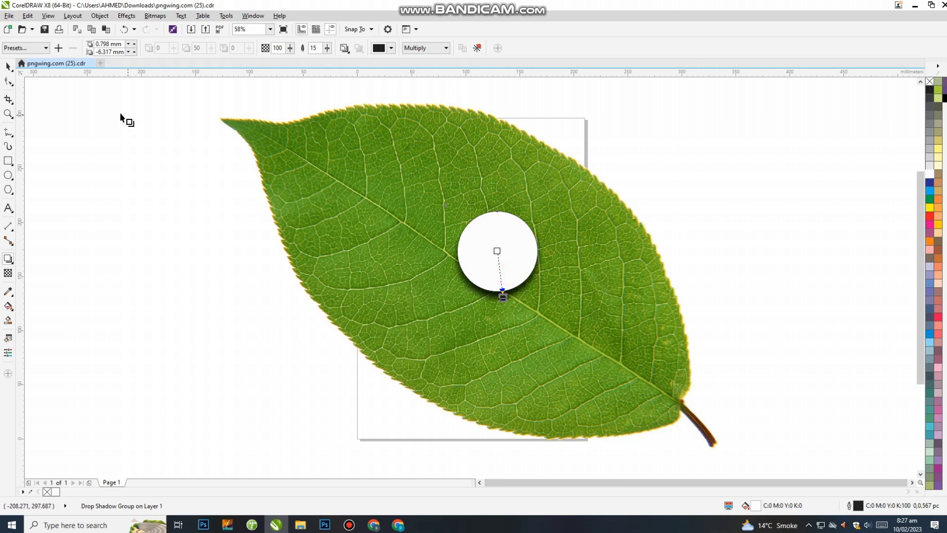
left_click(8, 66)
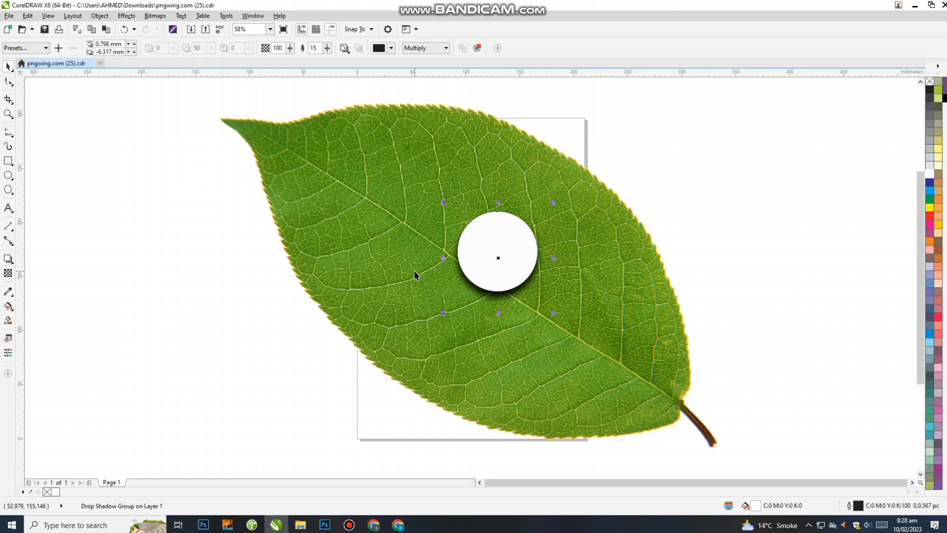
key("ctrl+k")
- Trim the lower shadow with the white circle so only the part outside the circle remains
left_click(466, 253)
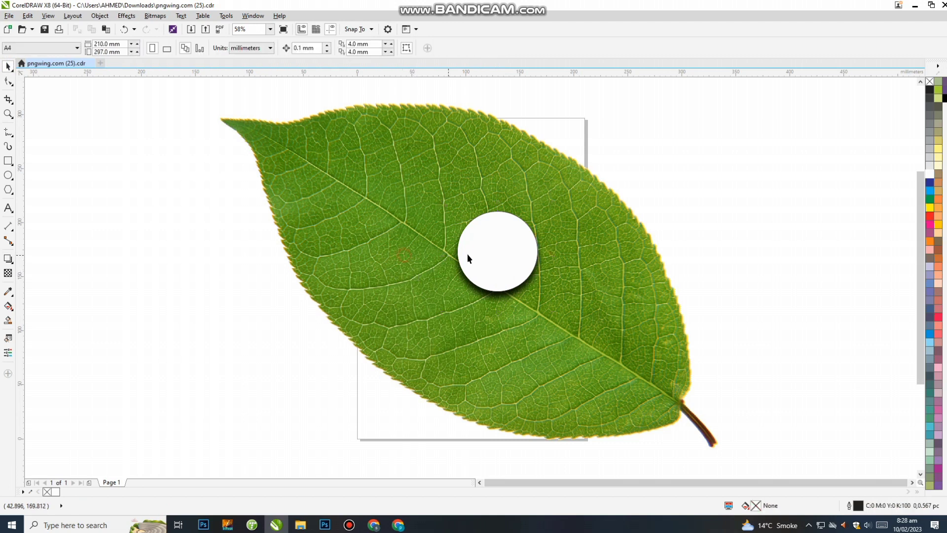
left_click(488, 301, "shift")
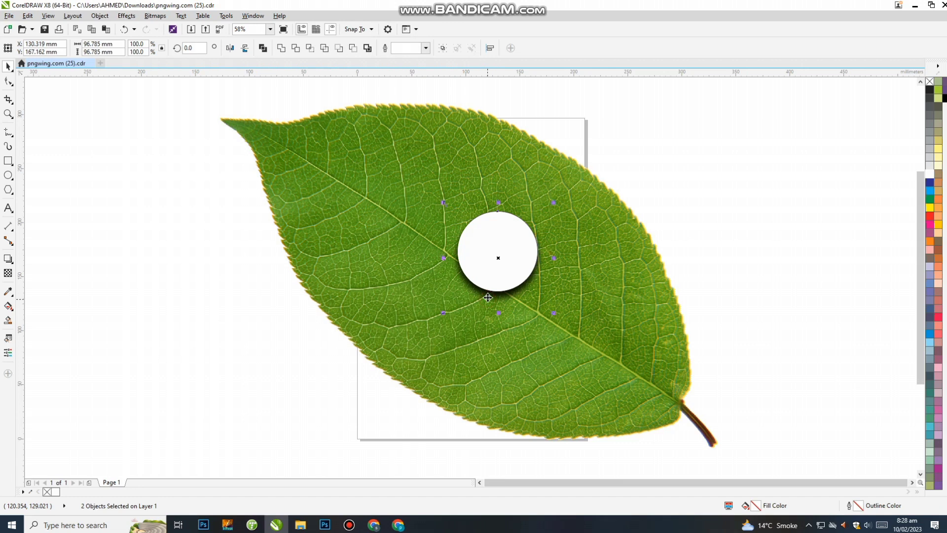
left_click(296, 49)
left_click(290, 85)
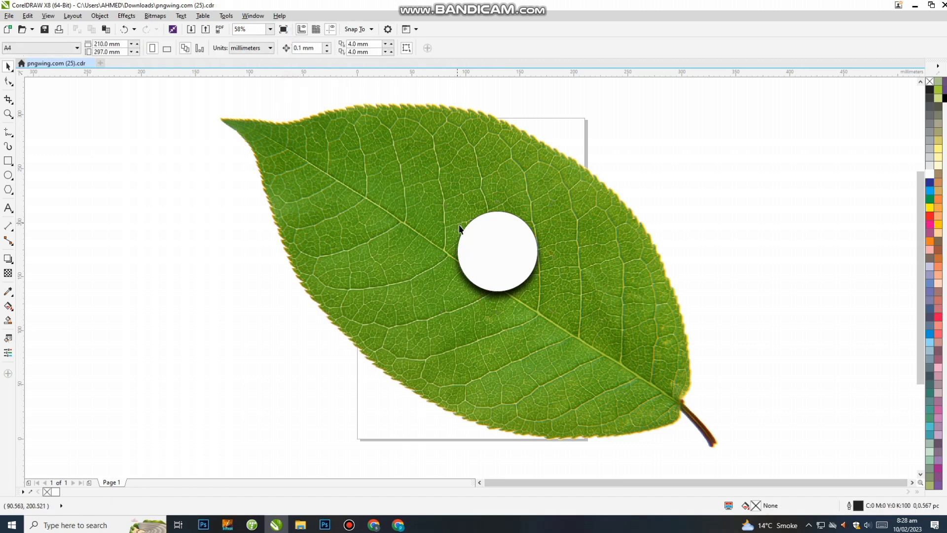
- Add a second drop shadow toward the circle's upper edge with opacity 100 and feather 15, and separate it from the circle
left_click(500, 257)
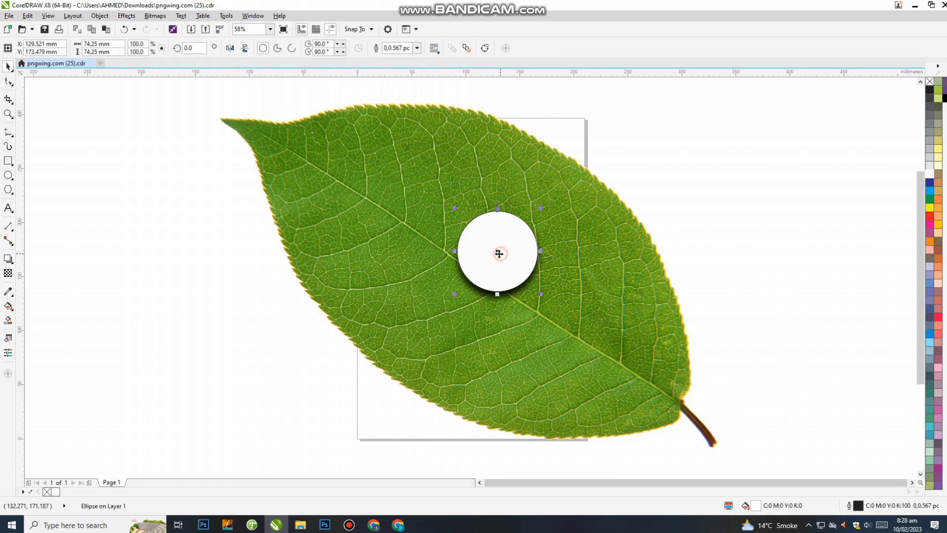
left_click(8, 258)
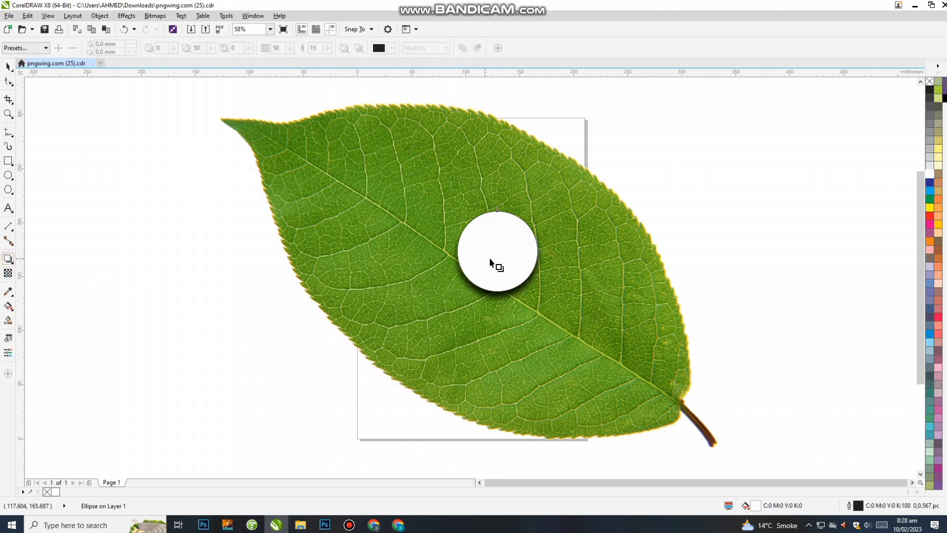
left_click_drag(491, 231, 499, 203)
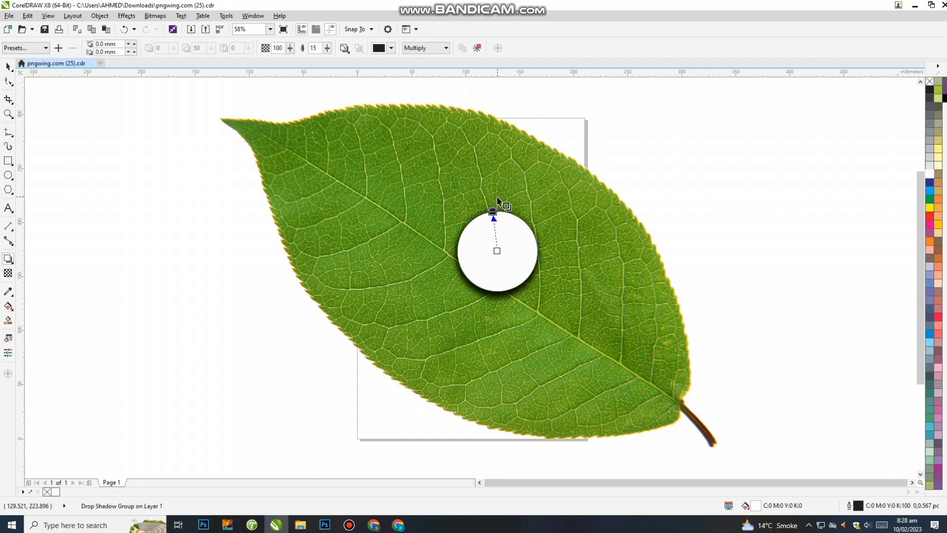
left_click(9, 67)
- Trim the upper shadow with the white circle and delete the circle
left_click(482, 253)
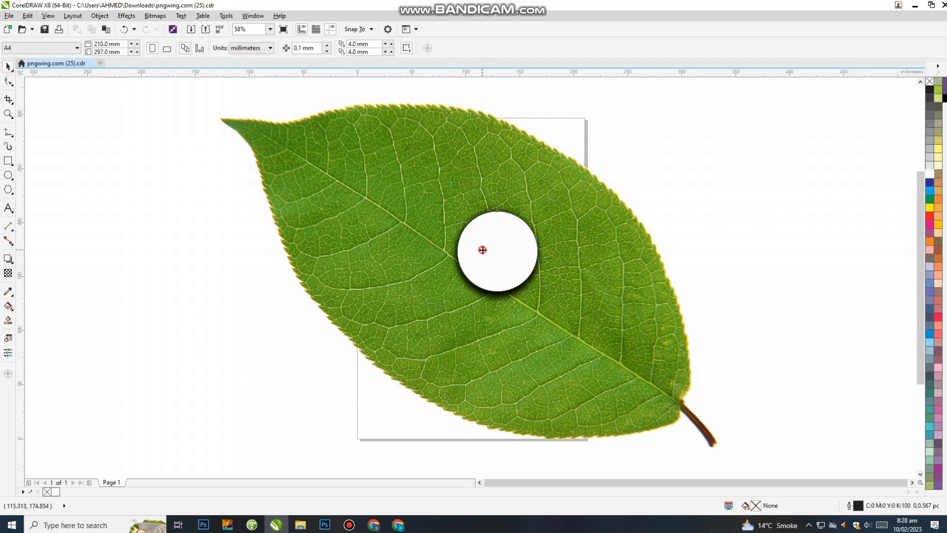
left_click(510, 213, "shift")
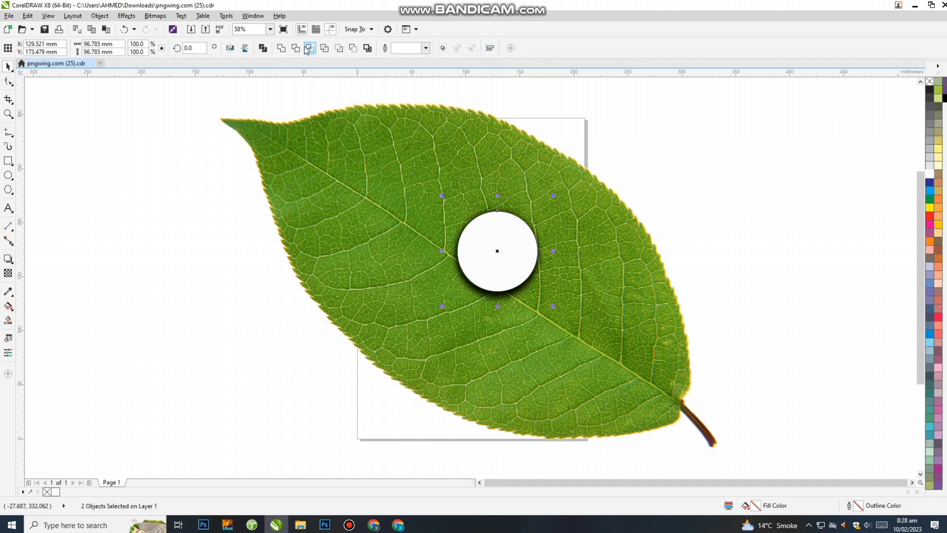
left_click(289, 102)
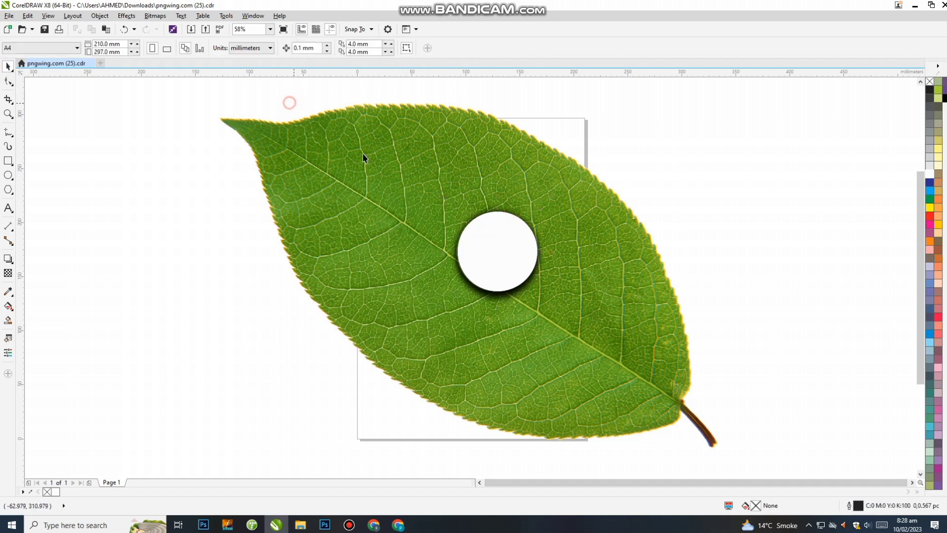
left_click(486, 247)
key("Escape")
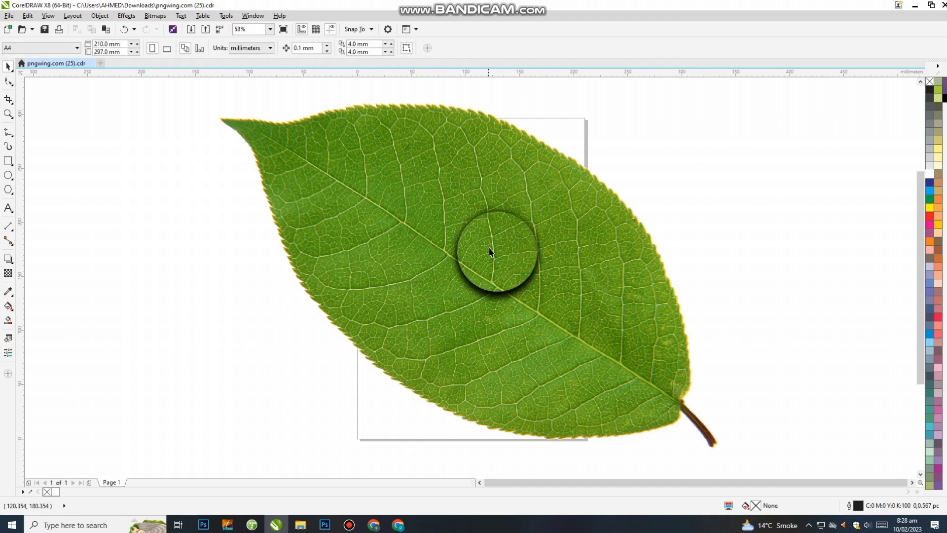
- Group the two trimmed shadow pieces that form the drop's outline
left_click_drag(721, 148, 414, 318)
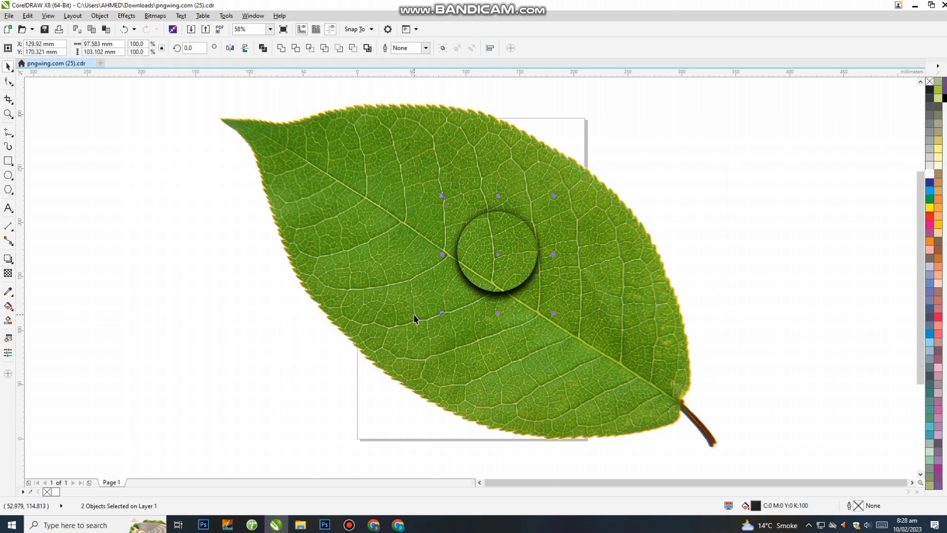
key("ctrl+g")
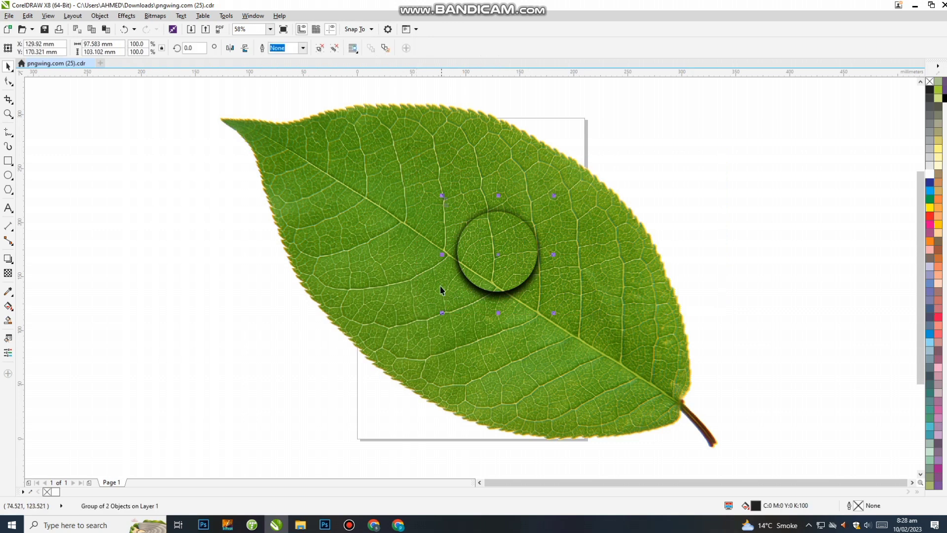
key("Escape")
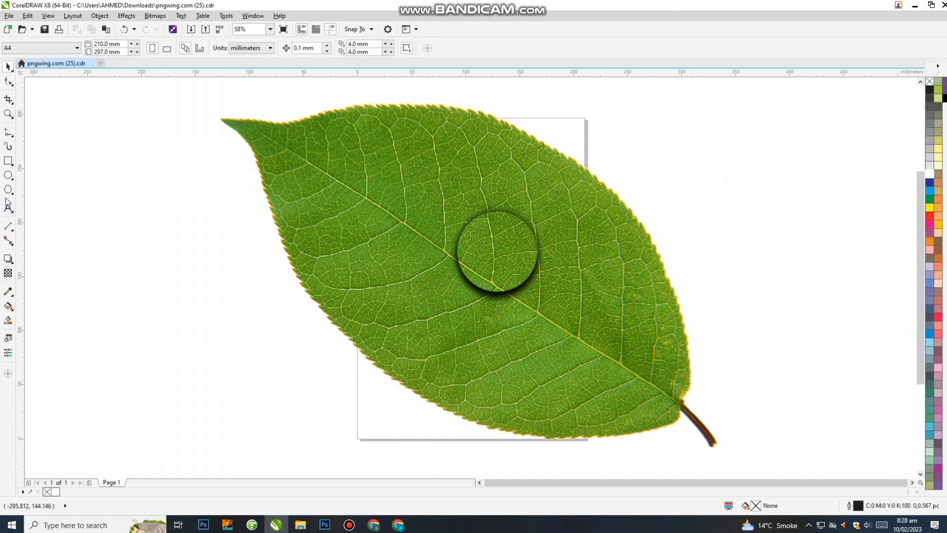
- Draw a circle about 45 mm across on the empty area beside the leaf and place an offset copy over it
left_click(8, 175)
left_click_drag(109, 196, 141, 218)
key("space")
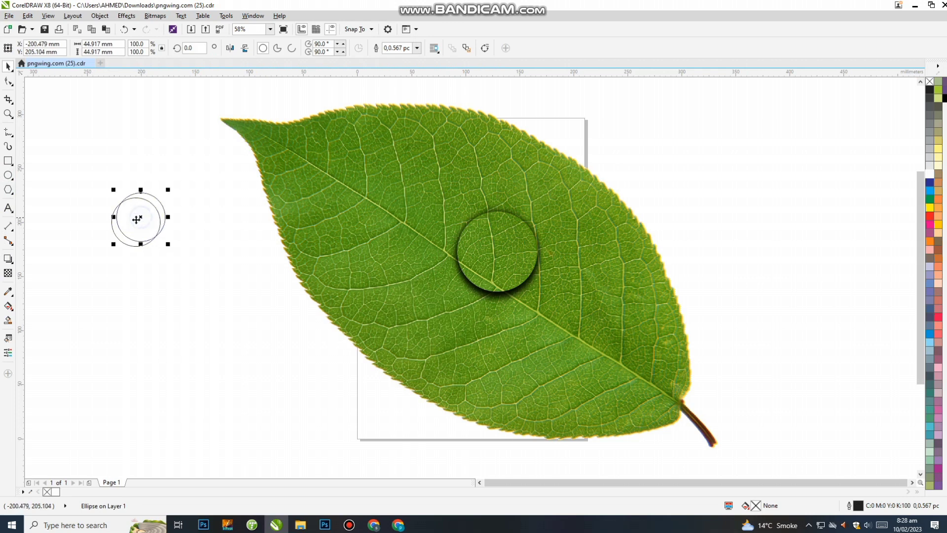
- Scale the two overlapping circles down into flattened ellipses about 34 × 27 mm overall
left_click_drag(83, 177, 154, 242)
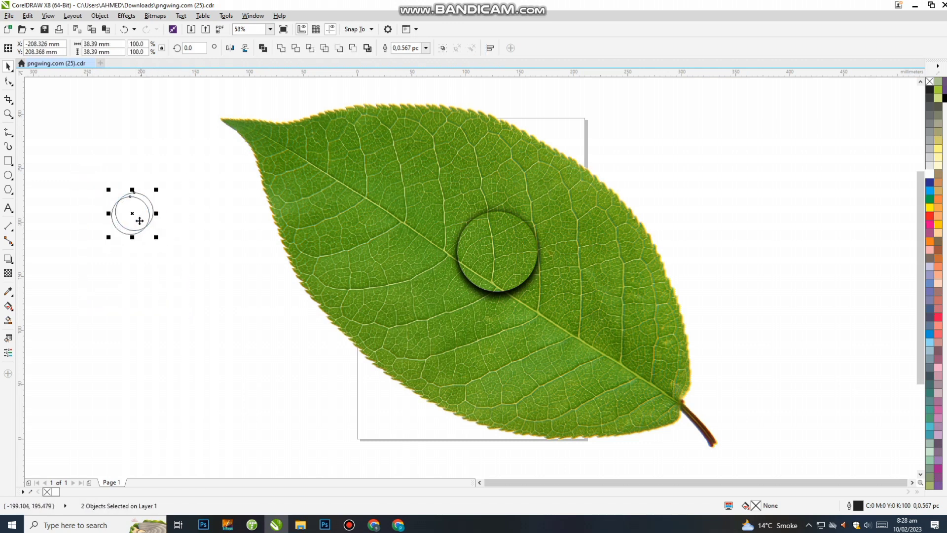
scroll(140, 220, "up", 3)
left_click_drag(170, 160, 114, 186)
left_click(191, 205)
- Trim one ellipse with the other to make a crescent and delete the cutting ellipse
left_click_drag(205, 164, 48, 309)
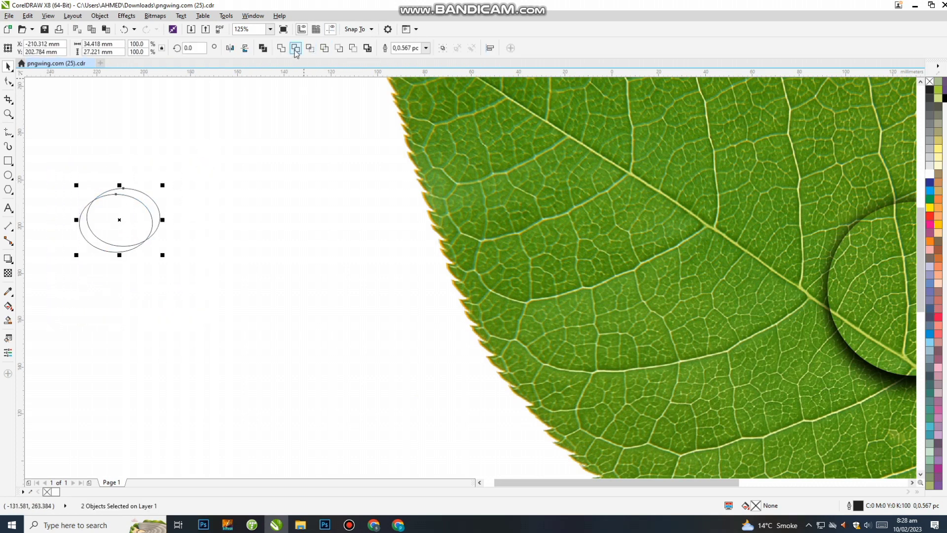
left_click(243, 319)
left_click_drag(139, 217, 250, 198)
key("Delete")
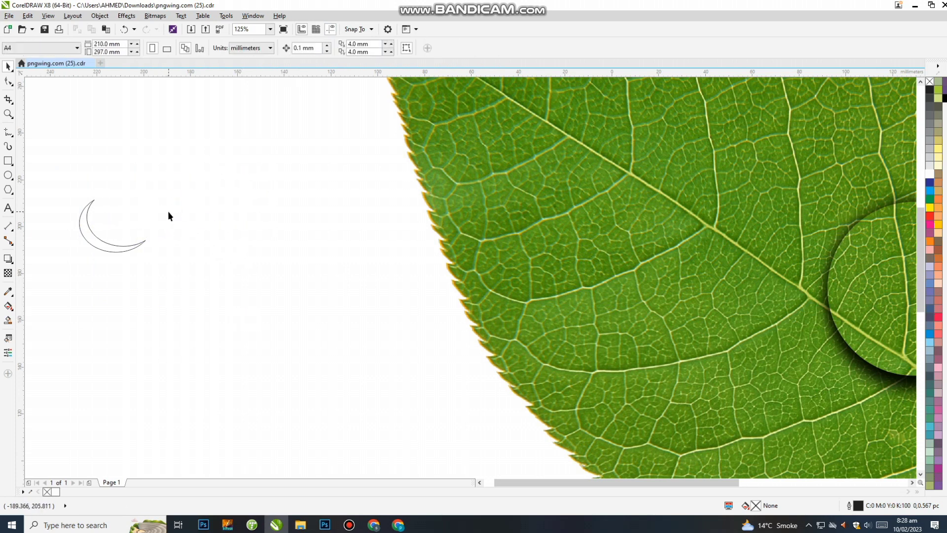
- Move the crescent inside the drop's lower-left edge, then rotate and stretch it to about 28 × 30 mm
scroll(149, 228, "down", 1)
left_click(126, 230)
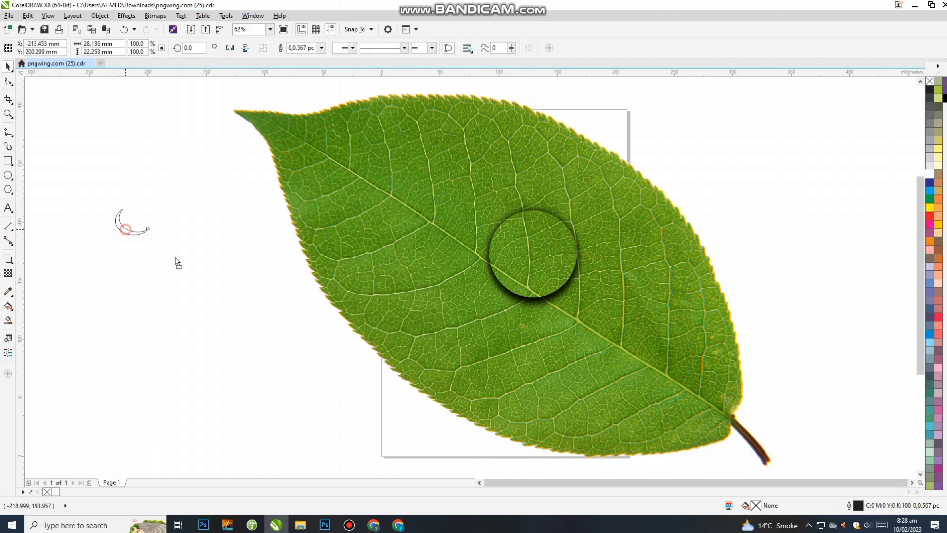
left_click_drag(506, 268, 504, 267)
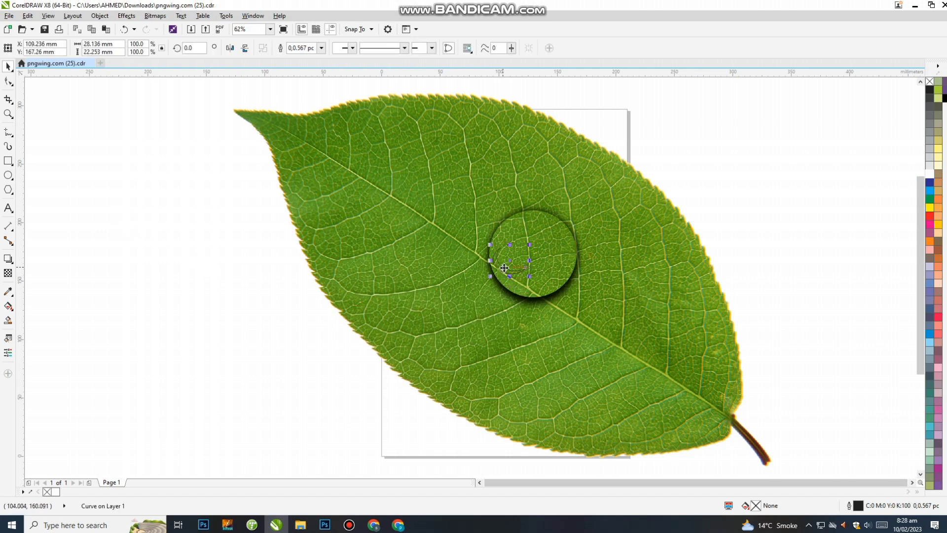
left_click(508, 258)
left_click_drag(530, 262, 525, 281)
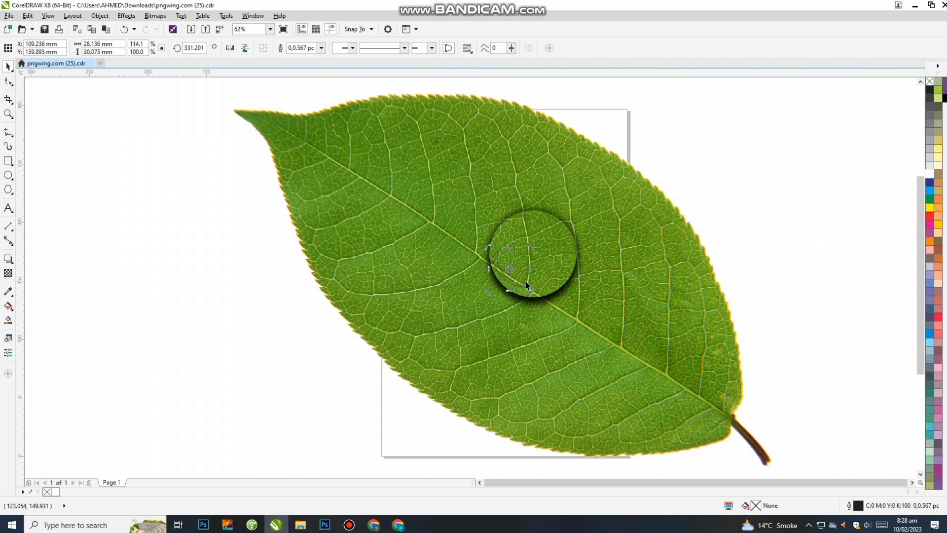
- Fill the crescent with white and remove its outline
left_click(928, 176)
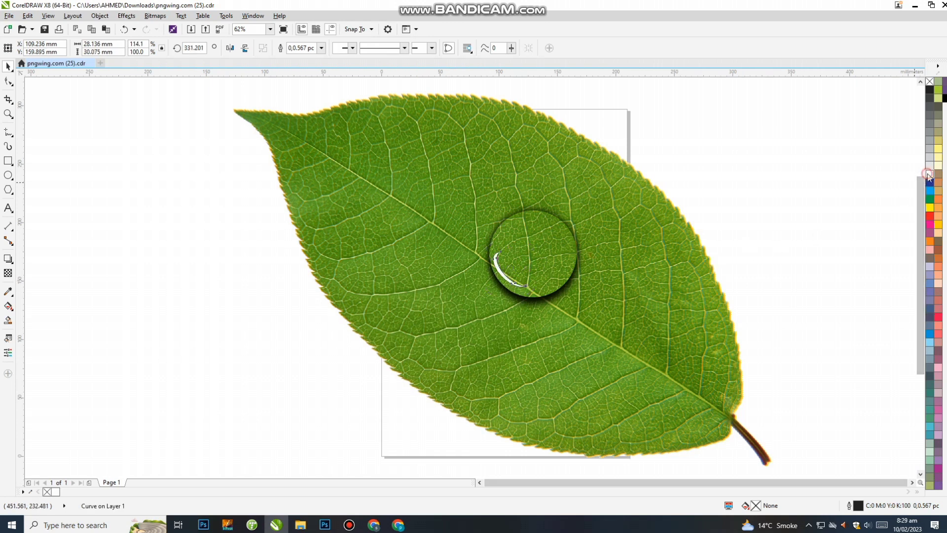
right_click(929, 83)
left_click(806, 205)
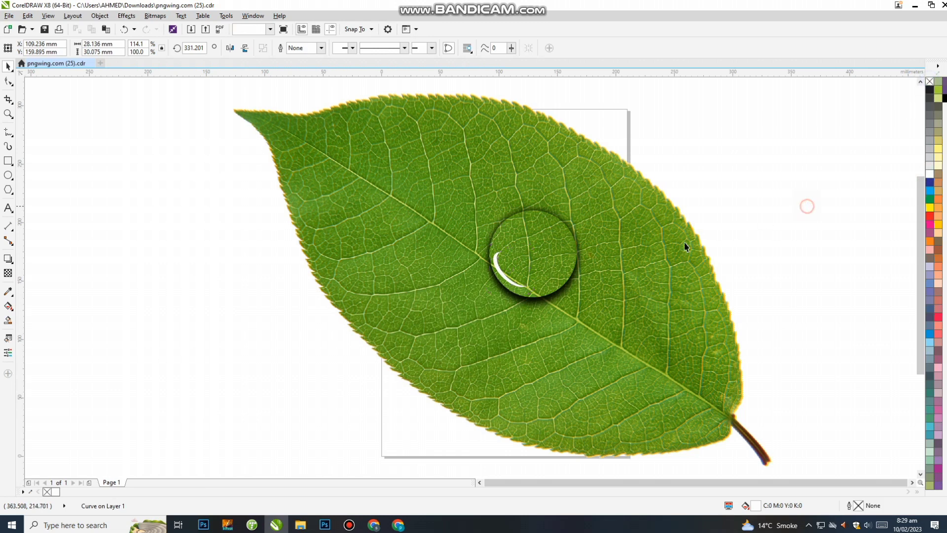
- Enlarge the white crescent to about 30 × 33 mm so it follows the drop's edge
scroll(505, 267, "up", 2)
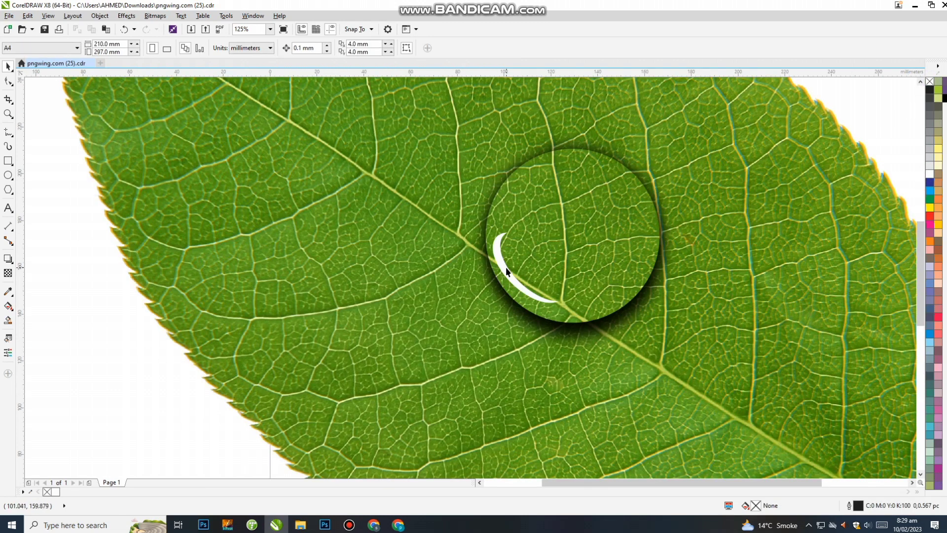
left_click(505, 267)
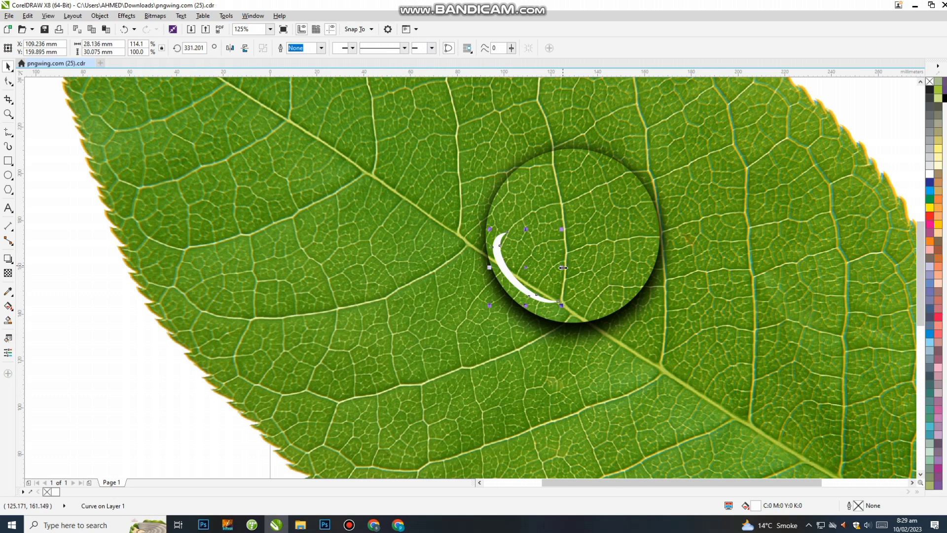
left_click_drag(565, 268, 567, 267)
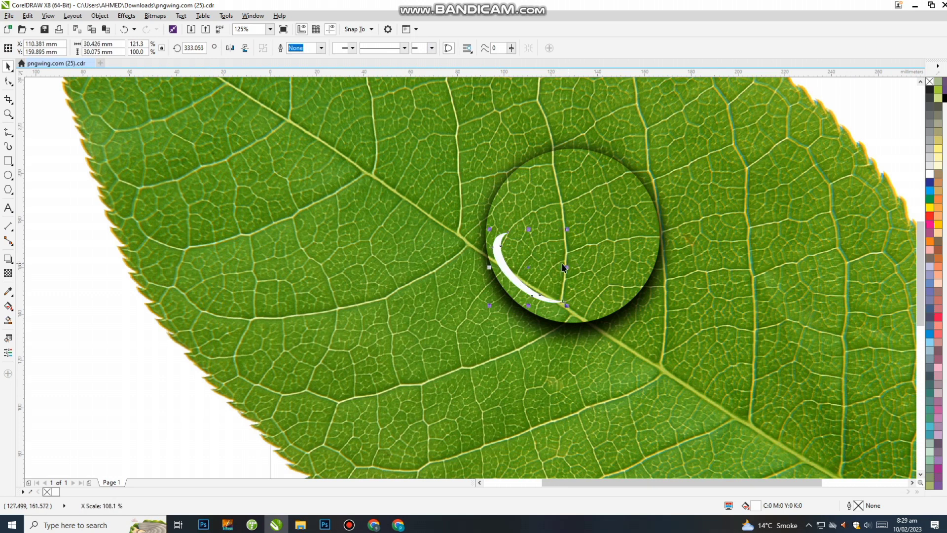
left_click_drag(528, 230, 528, 222)
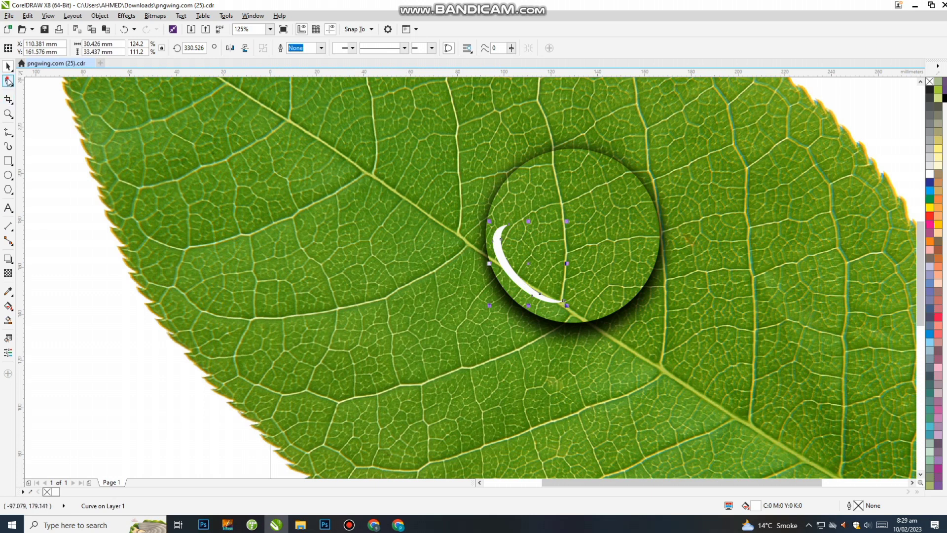
- Reshape the crescent's inner edge with the Shape tool to thicken the highlight, removing one node to smooth the curve
left_click(8, 81)
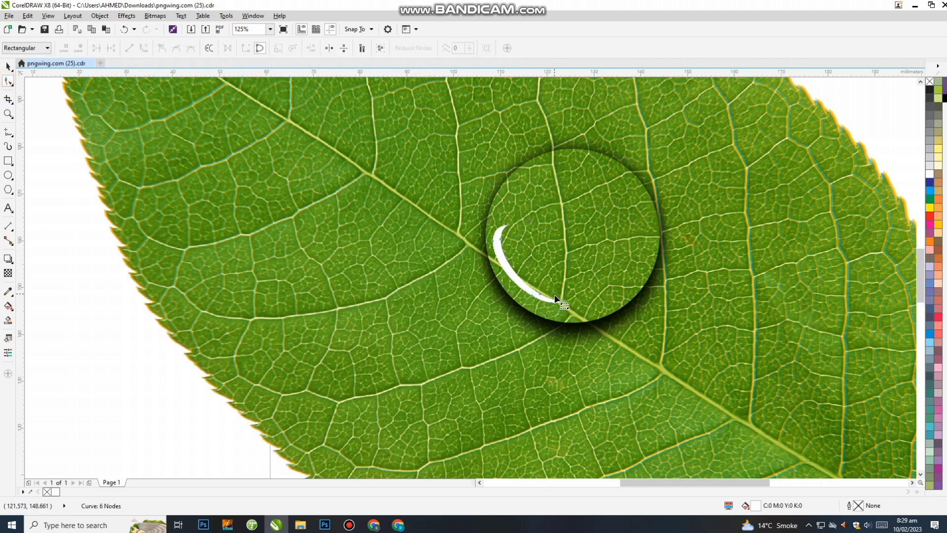
scroll(562, 301, "up", 2)
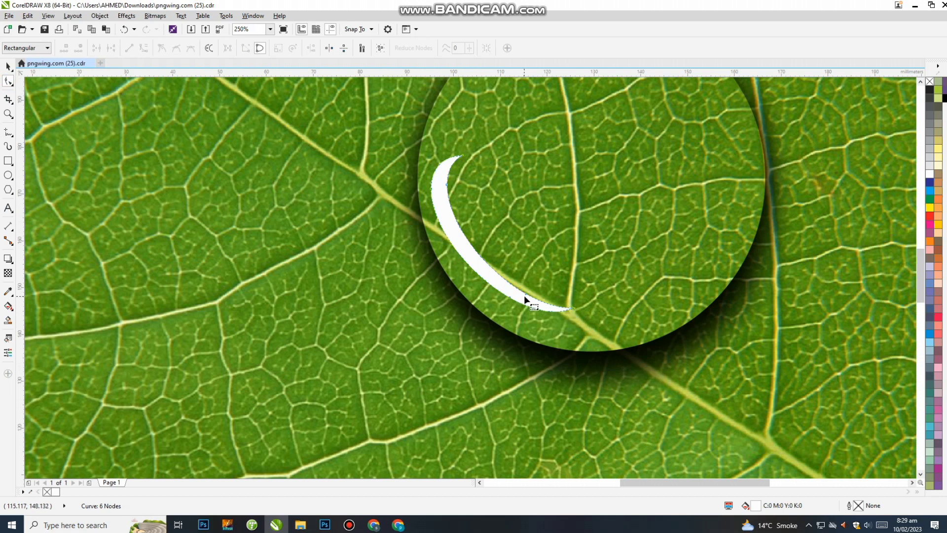
mouse_move(524, 294)
left_mouse_down()
mouse_move(535, 280)
mouse_move(525, 283)
left_mouse_up()
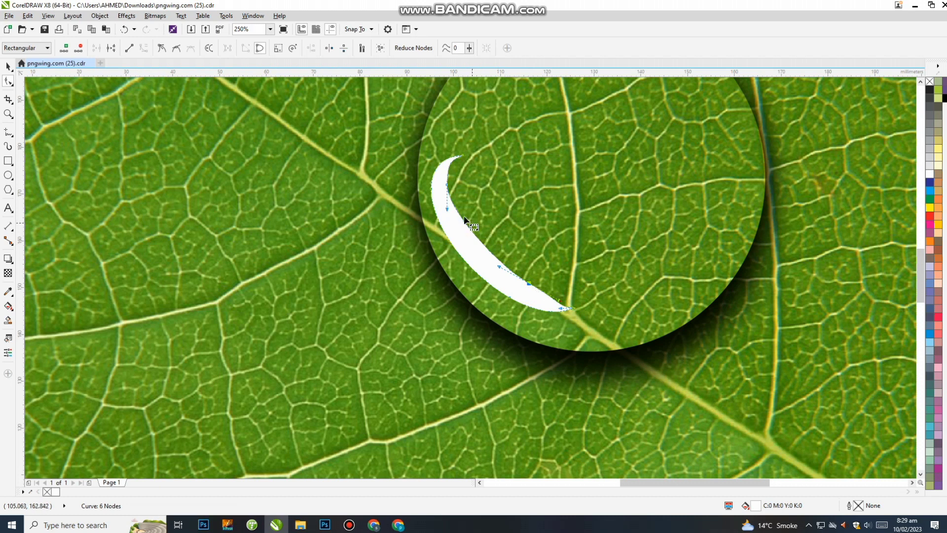
mouse_move(446, 189)
left_mouse_down()
mouse_move(459, 207)
mouse_move(454, 180)
left_mouse_up()
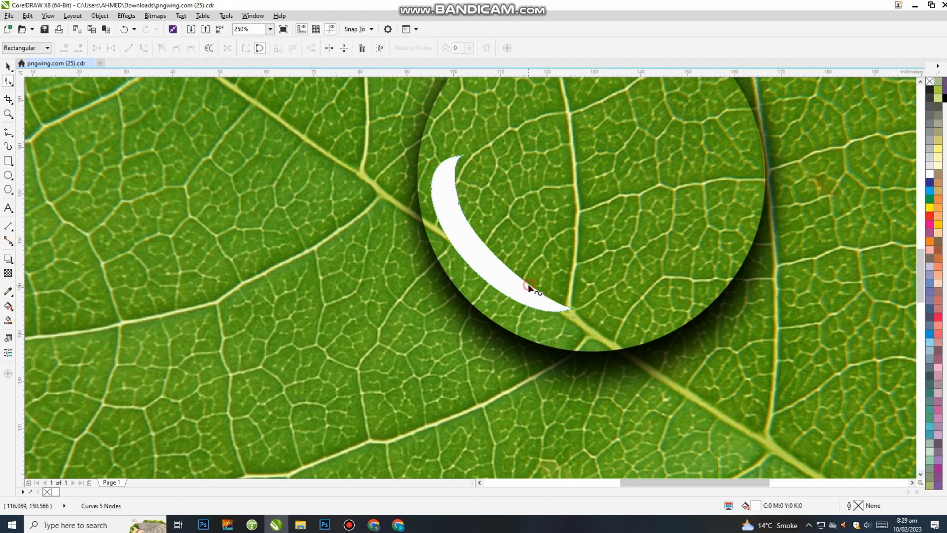
key("space")
scroll(471, 296, "down", 4)
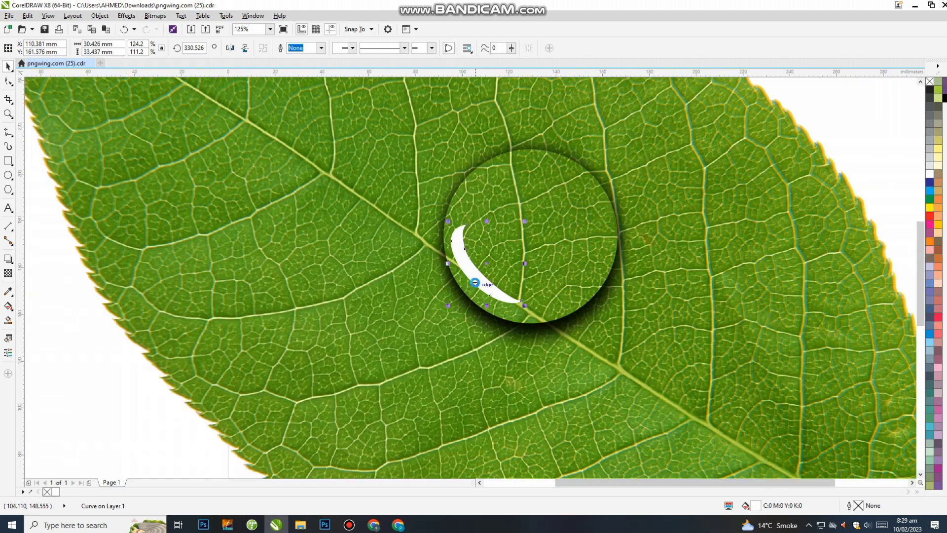
left_click(693, 207)
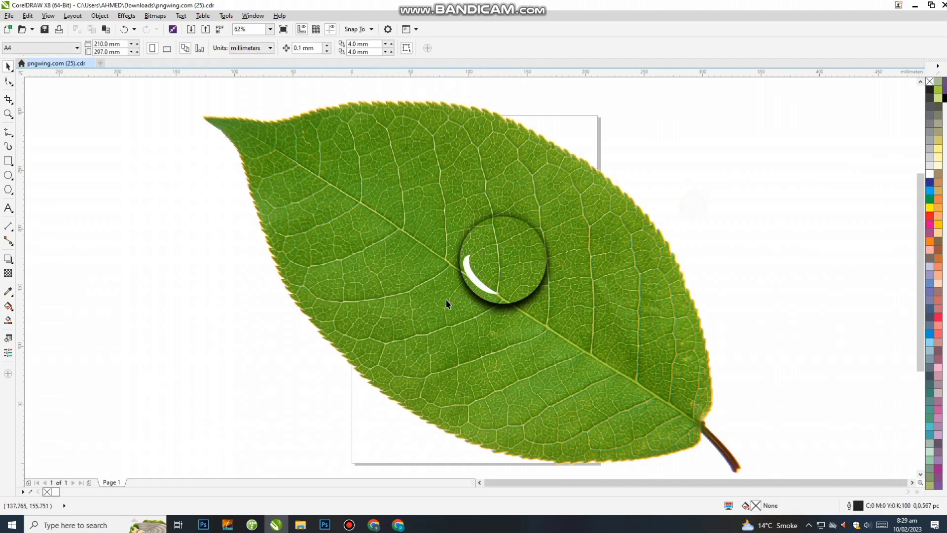
- Duplicate the white crescent into the drop's upper-right area, rotate the copy to about 165.5°, and align it inside the drop's edge
left_click(478, 283)
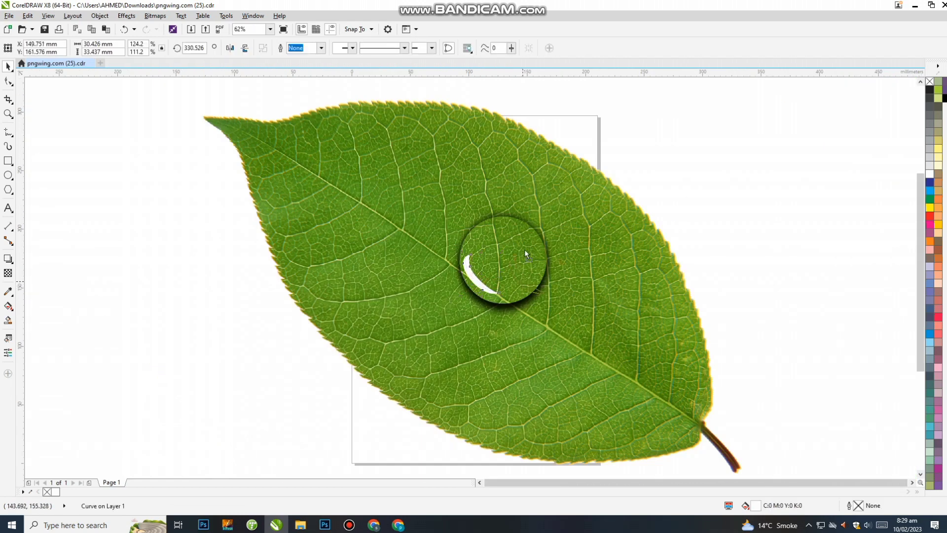
left_click_drag(517, 244, 523, 236)
left_click(525, 232)
left_click_drag(546, 215, 539, 212)
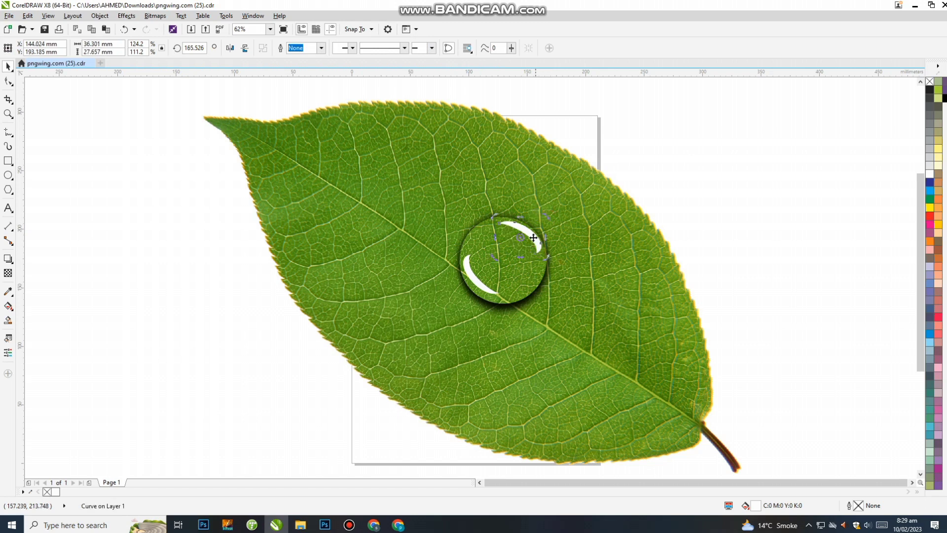
scroll(535, 239, "up", 2)
key("F10")
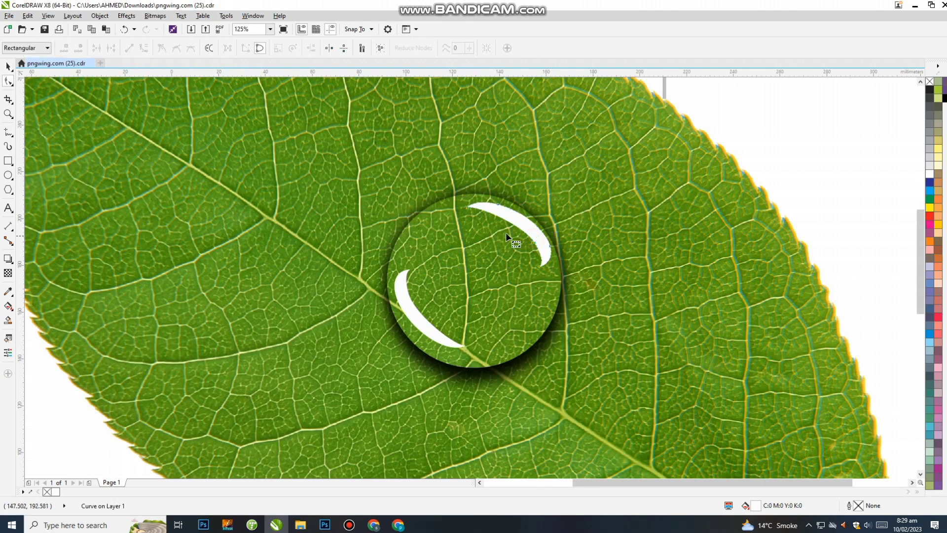
key("space")
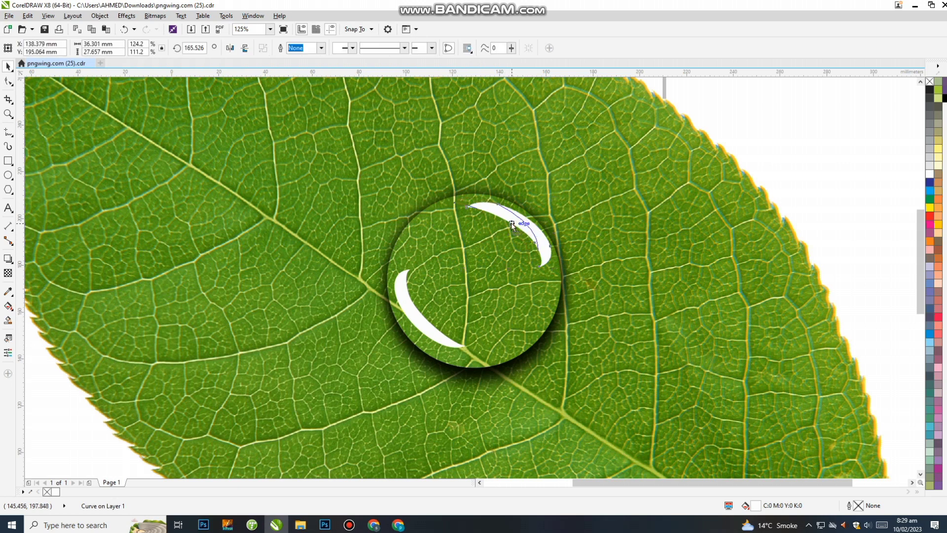
left_click_drag(510, 223, 497, 218)
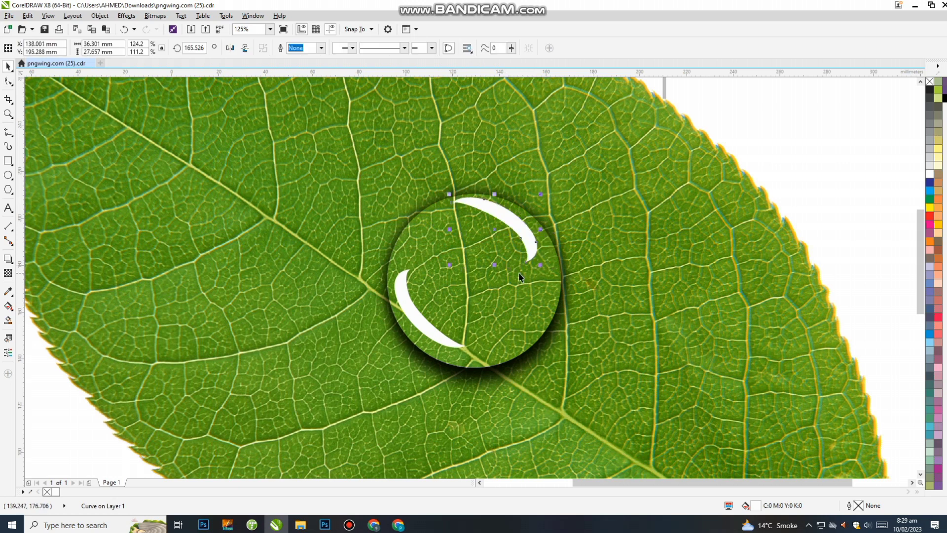
- Shrink the upper crescent and rotate it to about 190°, placing it about 21 × 9 mm inside the drop's top edge
left_click_drag(539, 267, 484, 220)
left_click(483, 222)
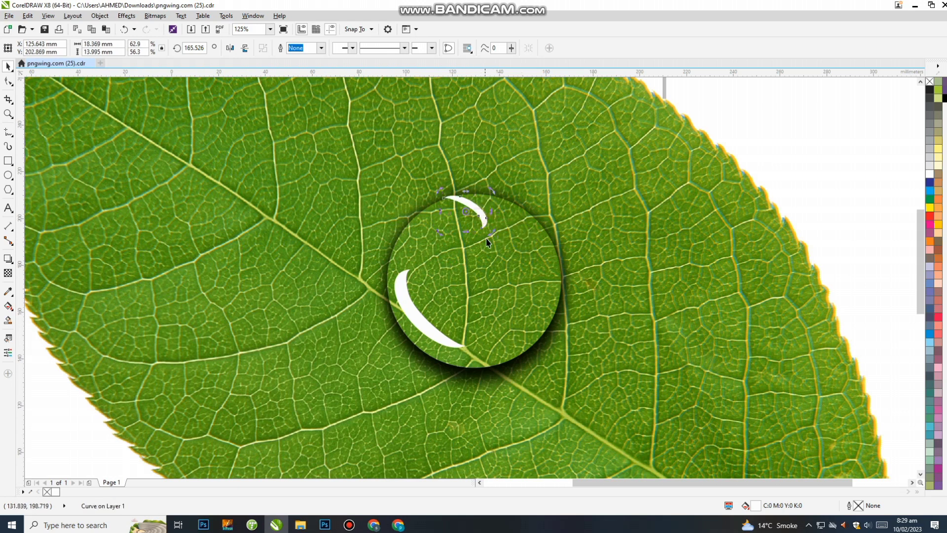
mouse_move(491, 232)
left_mouse_down()
mouse_move(500, 220)
mouse_move(490, 213)
left_mouse_up()
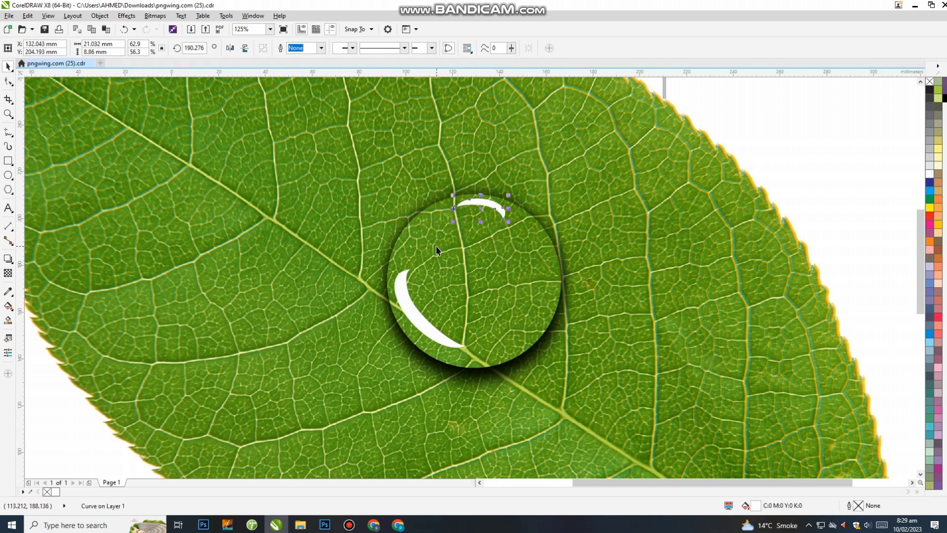
scroll(446, 248, "down", 2)
left_click(666, 254)
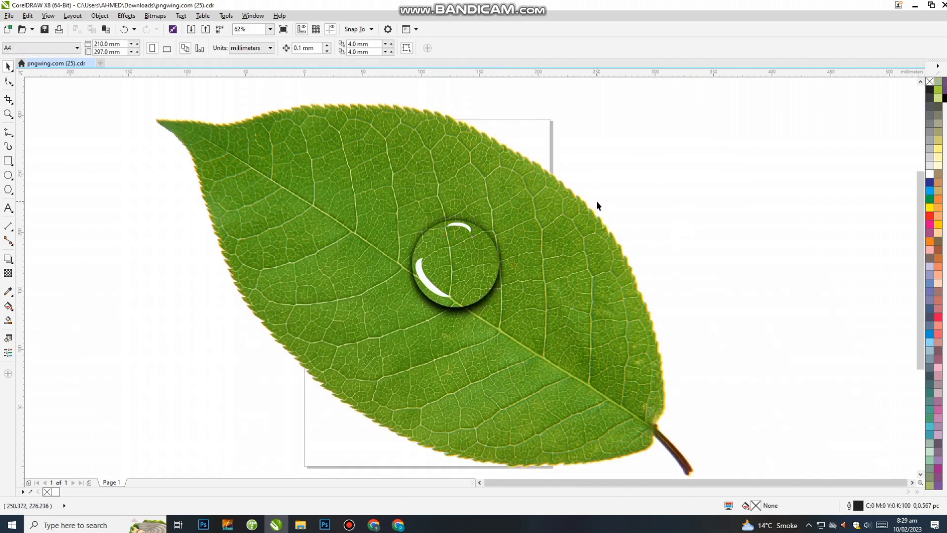
- Convert both white crescent highlights together to a bitmap at 100 dpi resolution
left_click(459, 227)
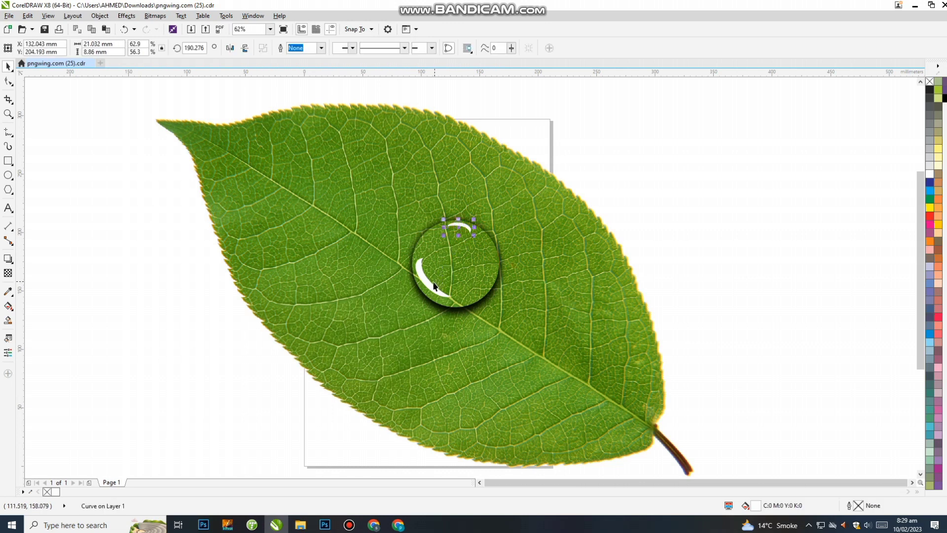
left_click(427, 284, "shift")
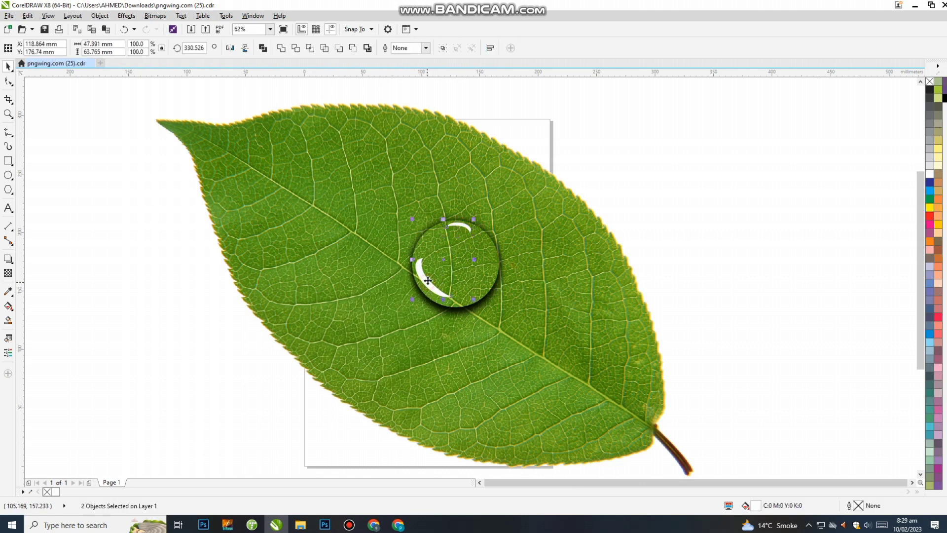
left_click(155, 16)
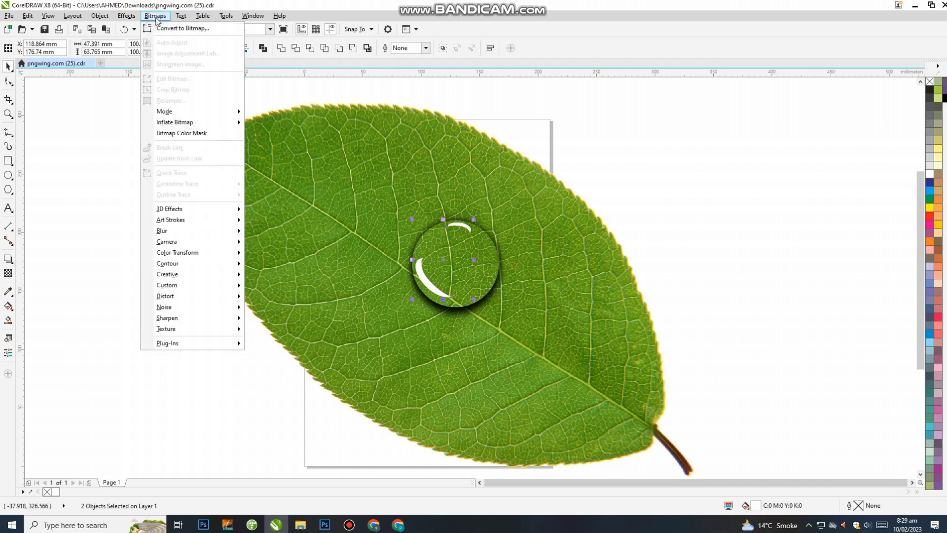
left_click(161, 30)
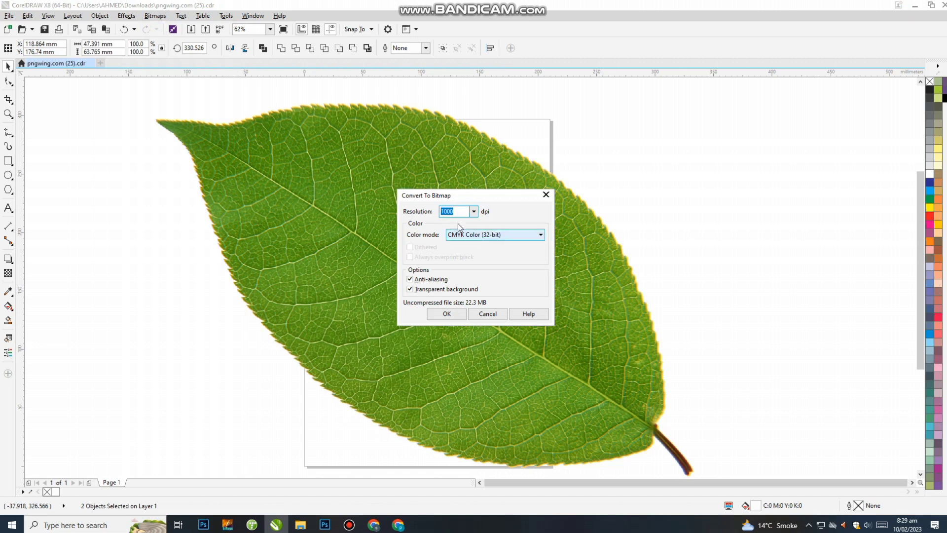
type("100")
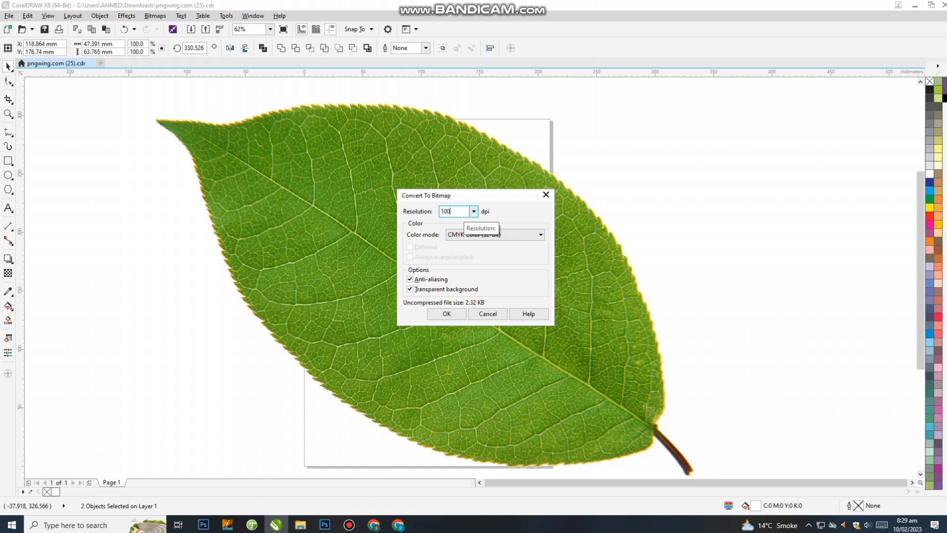
left_click(447, 314)
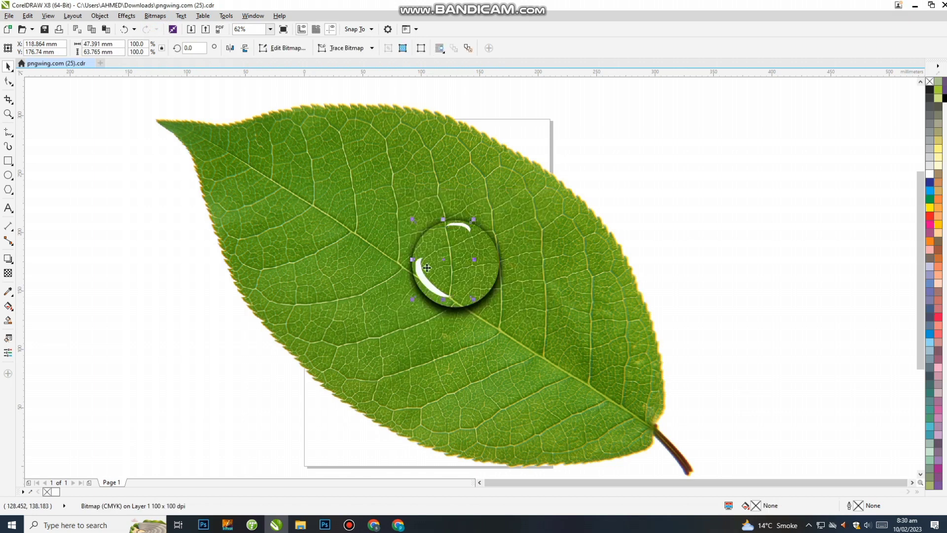
- Apply a Gaussian Blur with a 4.8-pixel radius to the highlights bitmap and deselect it
left_click(154, 16)
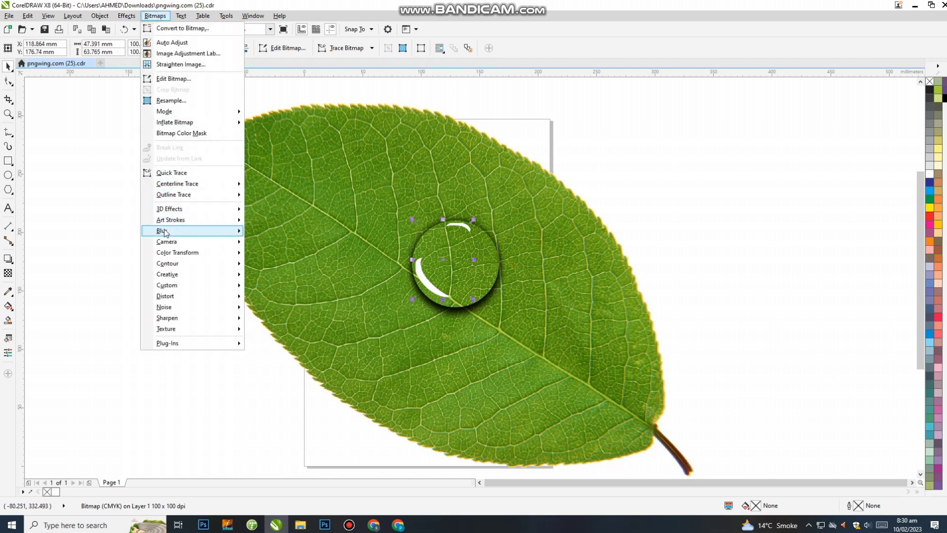
mouse_move(165, 232)
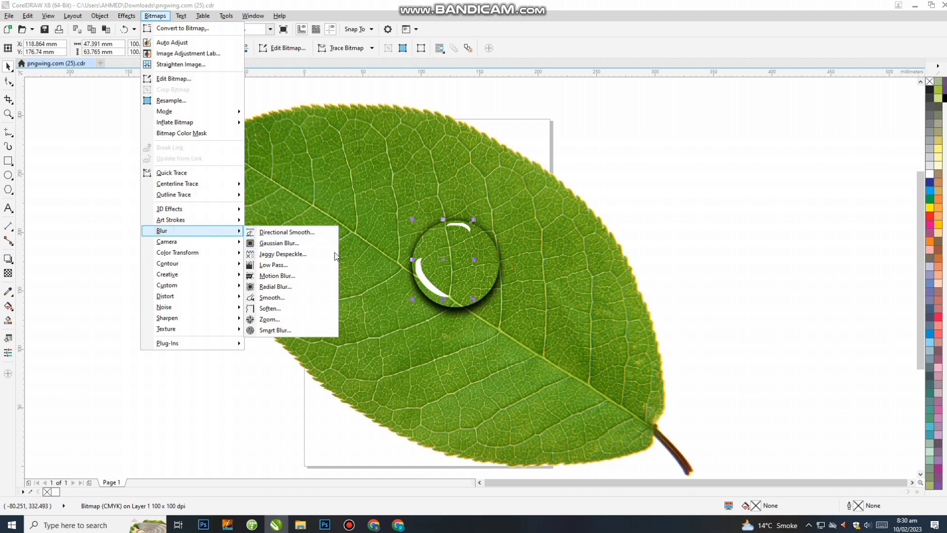
left_click(290, 244)
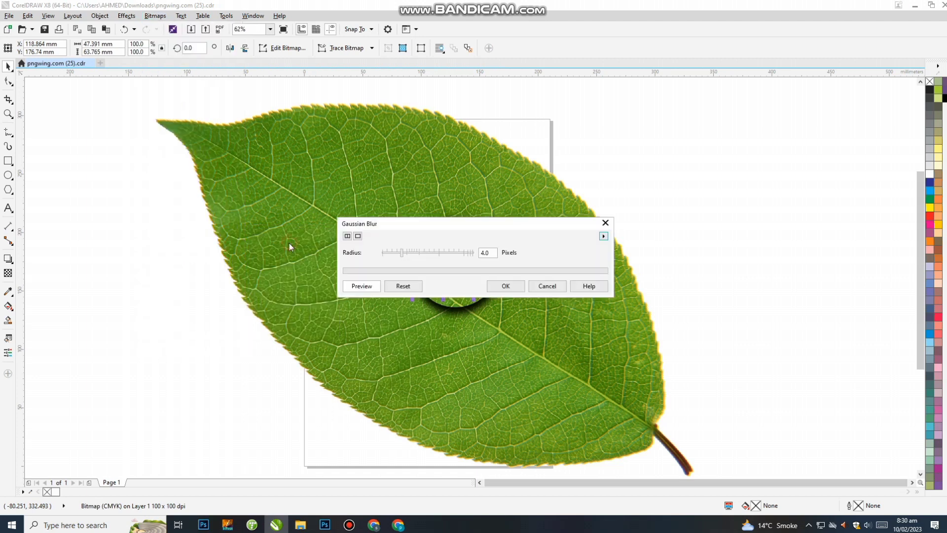
left_click_drag(482, 220, 698, 223)
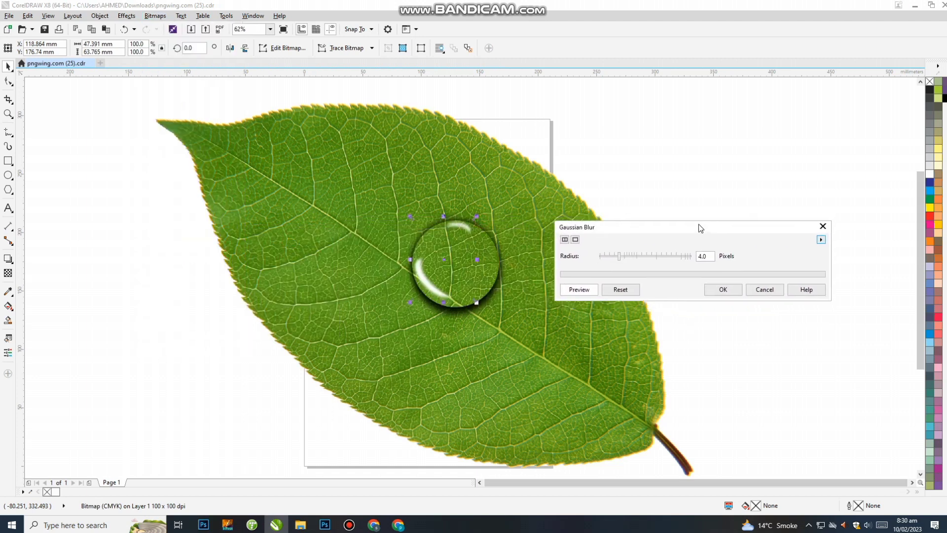
mouse_move(622, 258)
left_mouse_down()
mouse_move(632, 261)
mouse_move(615, 265)
left_mouse_up()
mouse_move(612, 259)
left_mouse_down()
mouse_move(630, 266)
mouse_move(623, 259)
left_mouse_up()
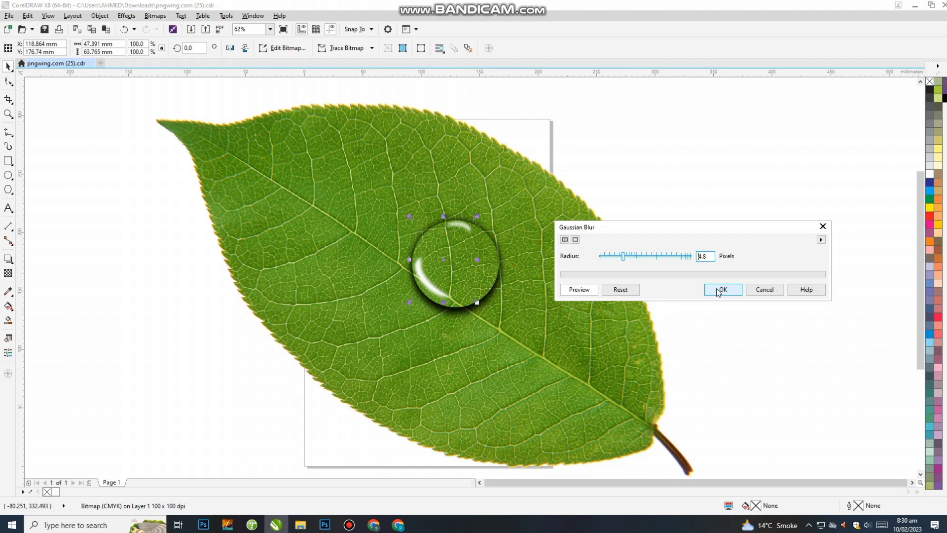
left_click(718, 291)
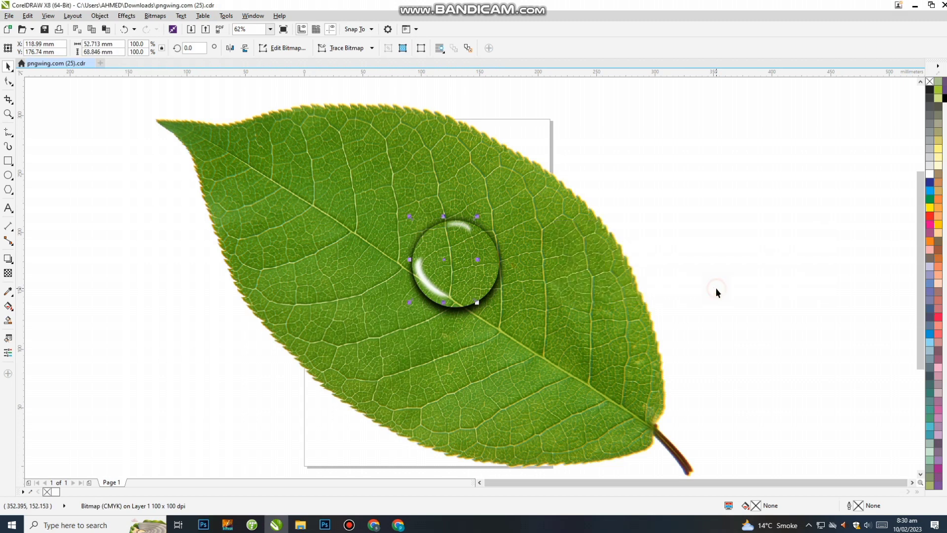
left_click(681, 212)
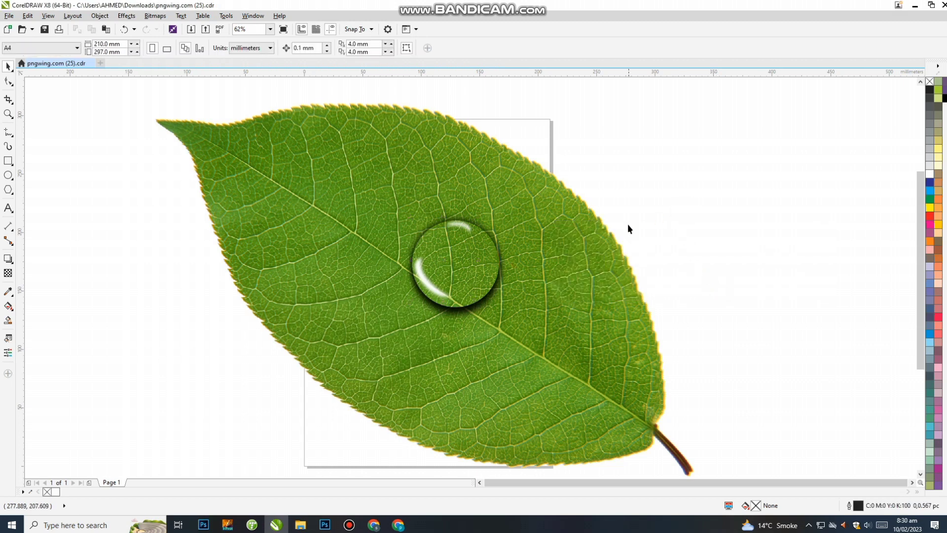